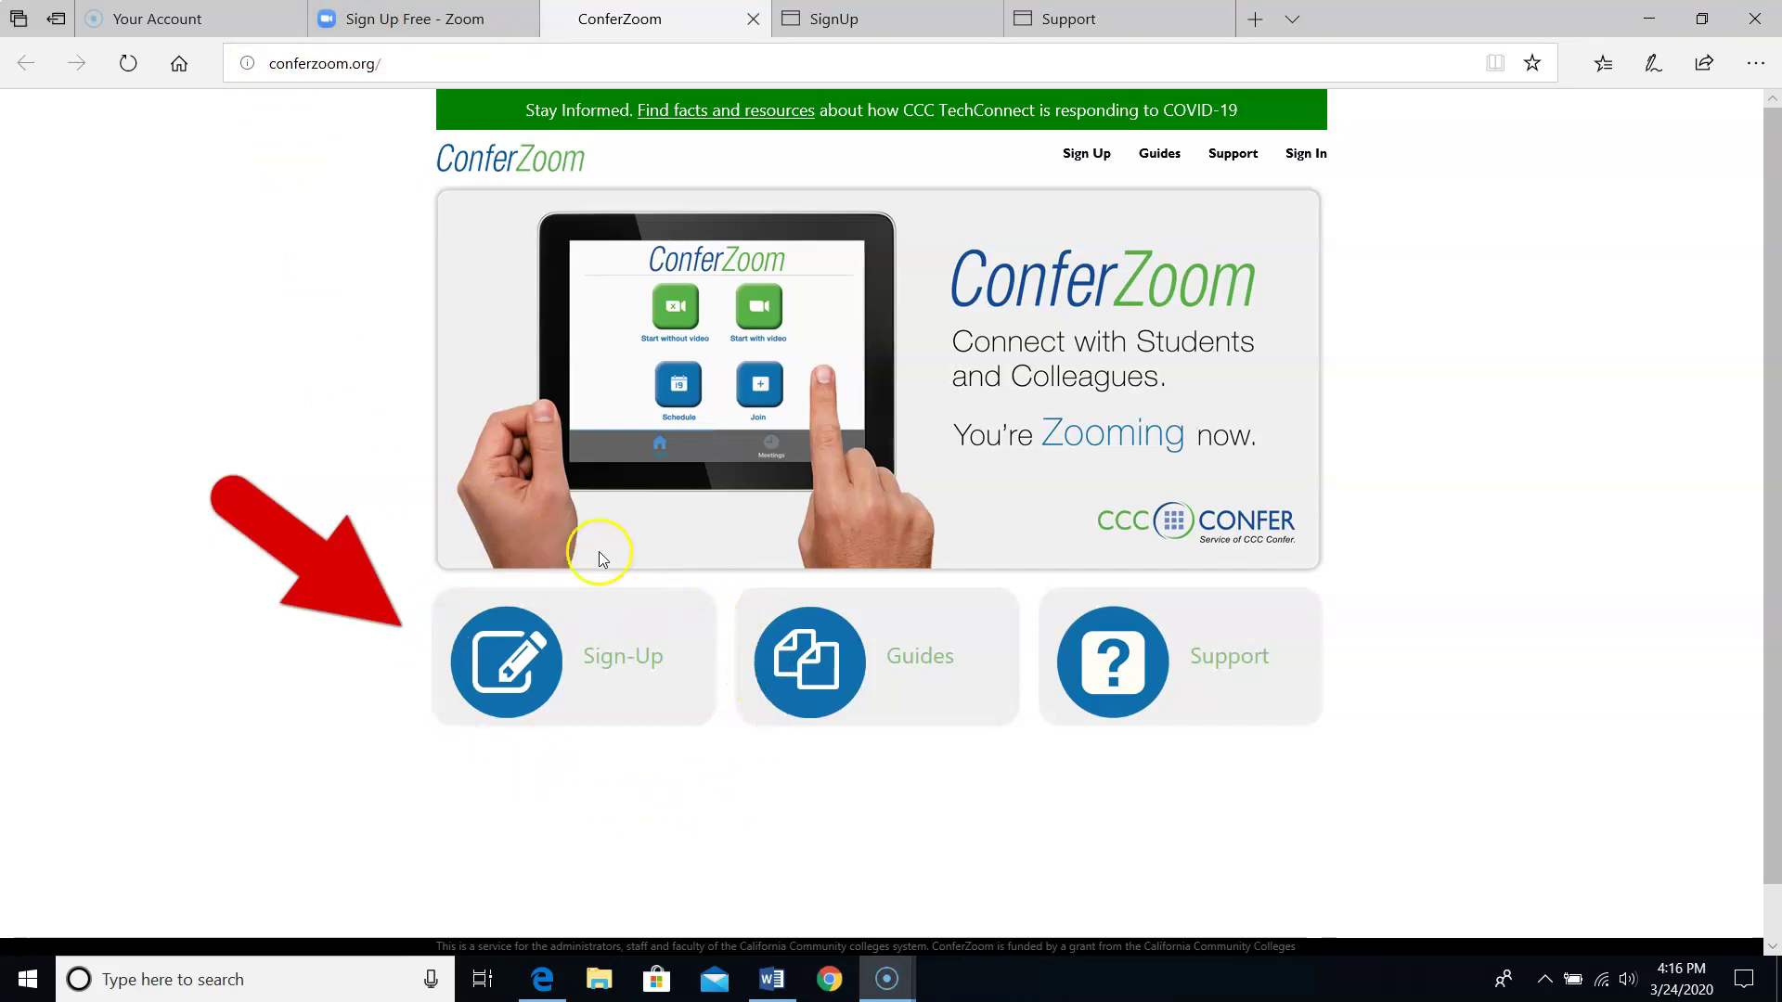
# Step: Open the ConferZoom Faculty and Staff New Account Sign-Up form from the home page
pyautogui.click(899, 17)
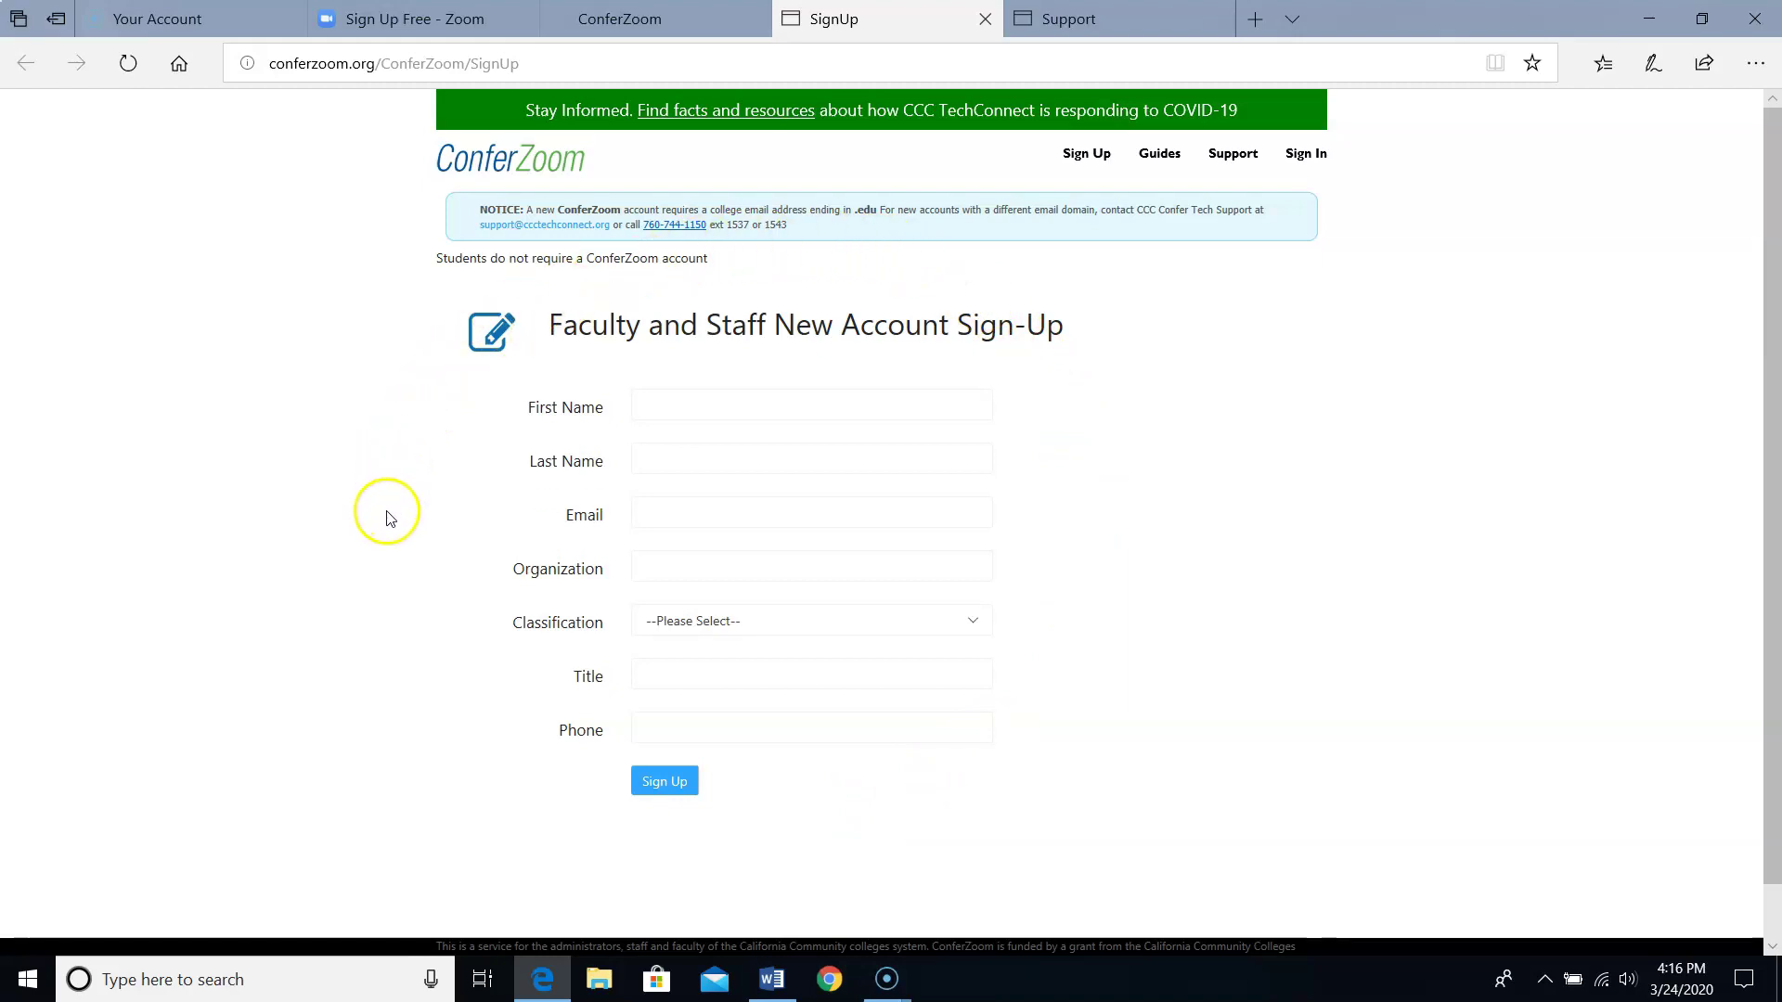
# Step: Switch to the 'Sign Up Free - Zoom' tab to show the public Zoom sign-up page
pyautogui.click(432, 26)
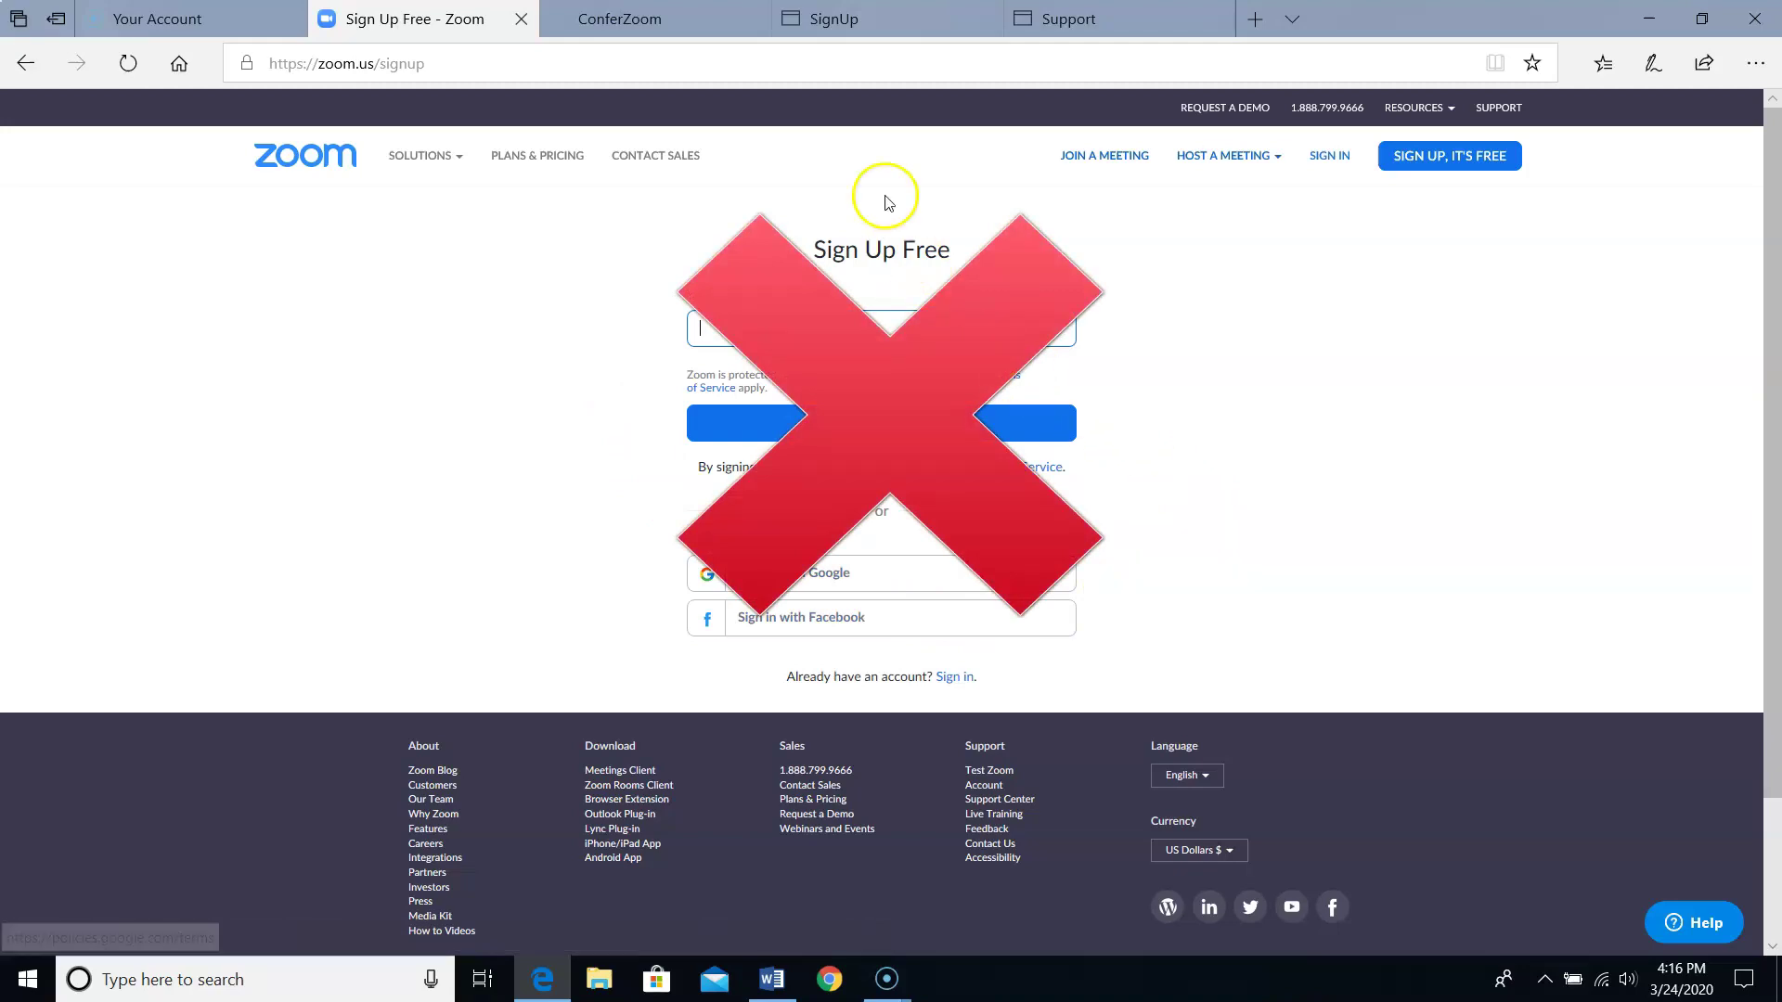
# Step: Return to the SignUp tab with the blank ConferZoom faculty form
pyautogui.click(846, 19)
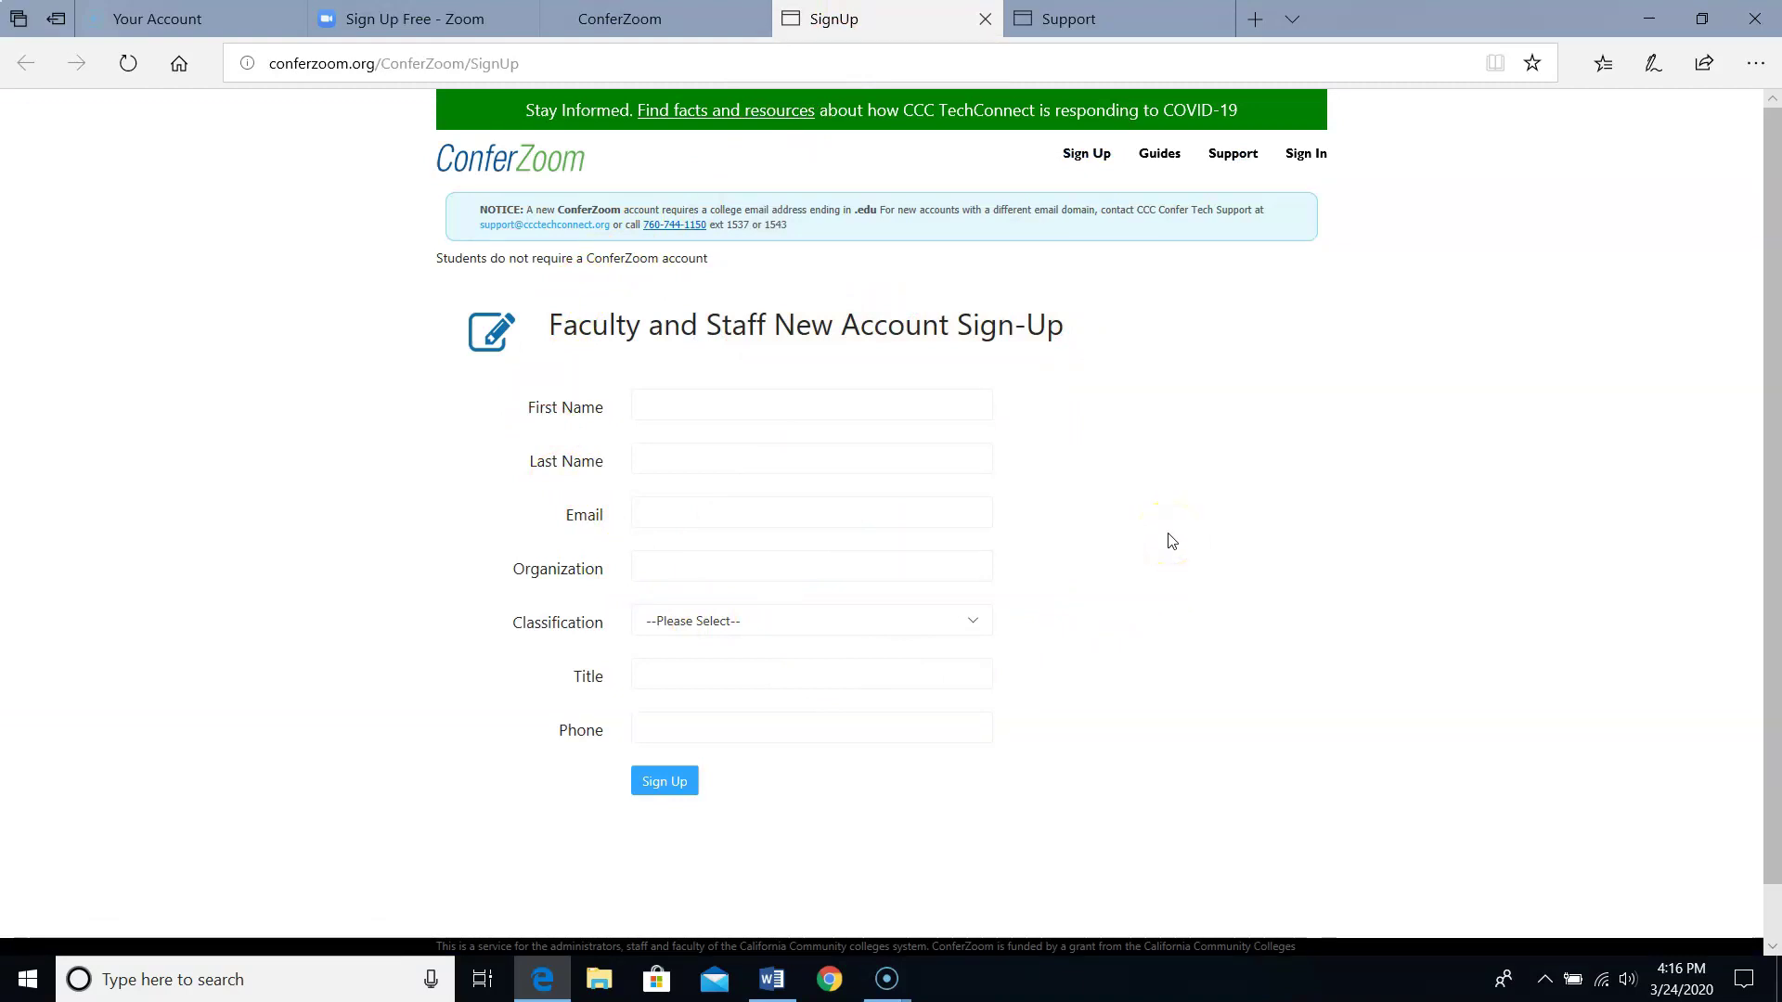
# Step: Point out the form's Email field, then bring up the Word screenshots document
pyautogui.click(828, 510)
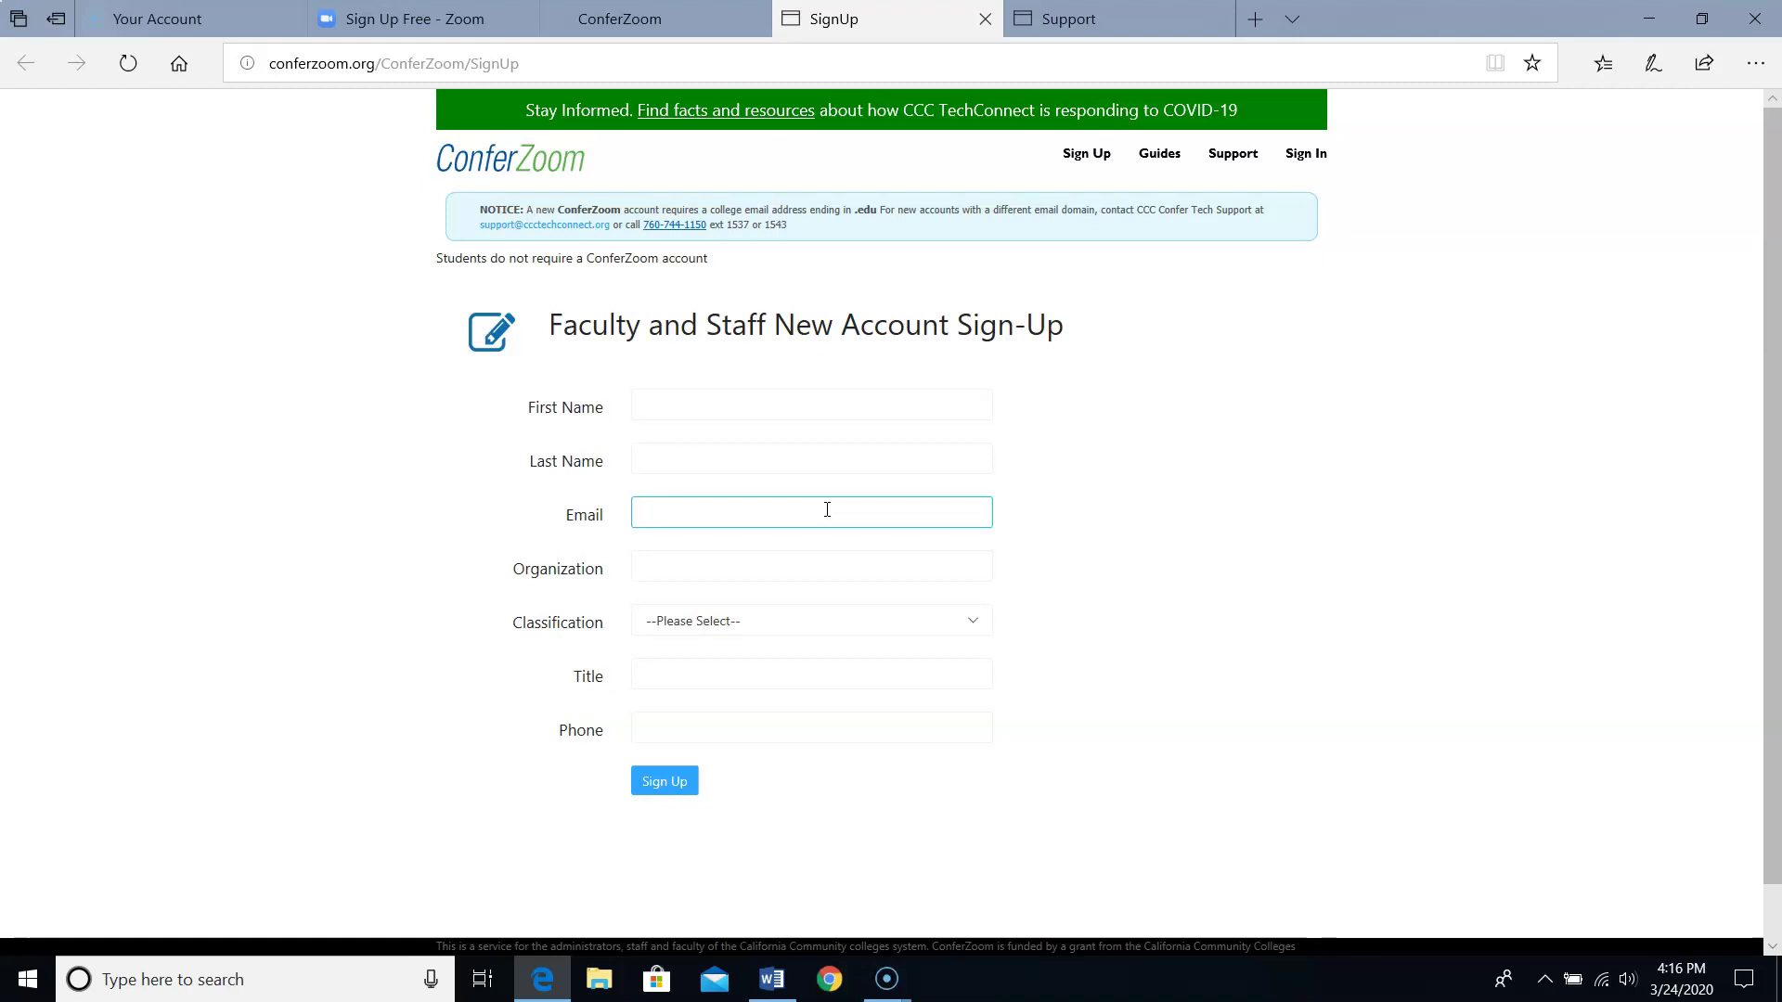
pyautogui.click(827, 511)
pyautogui.click(771, 979)
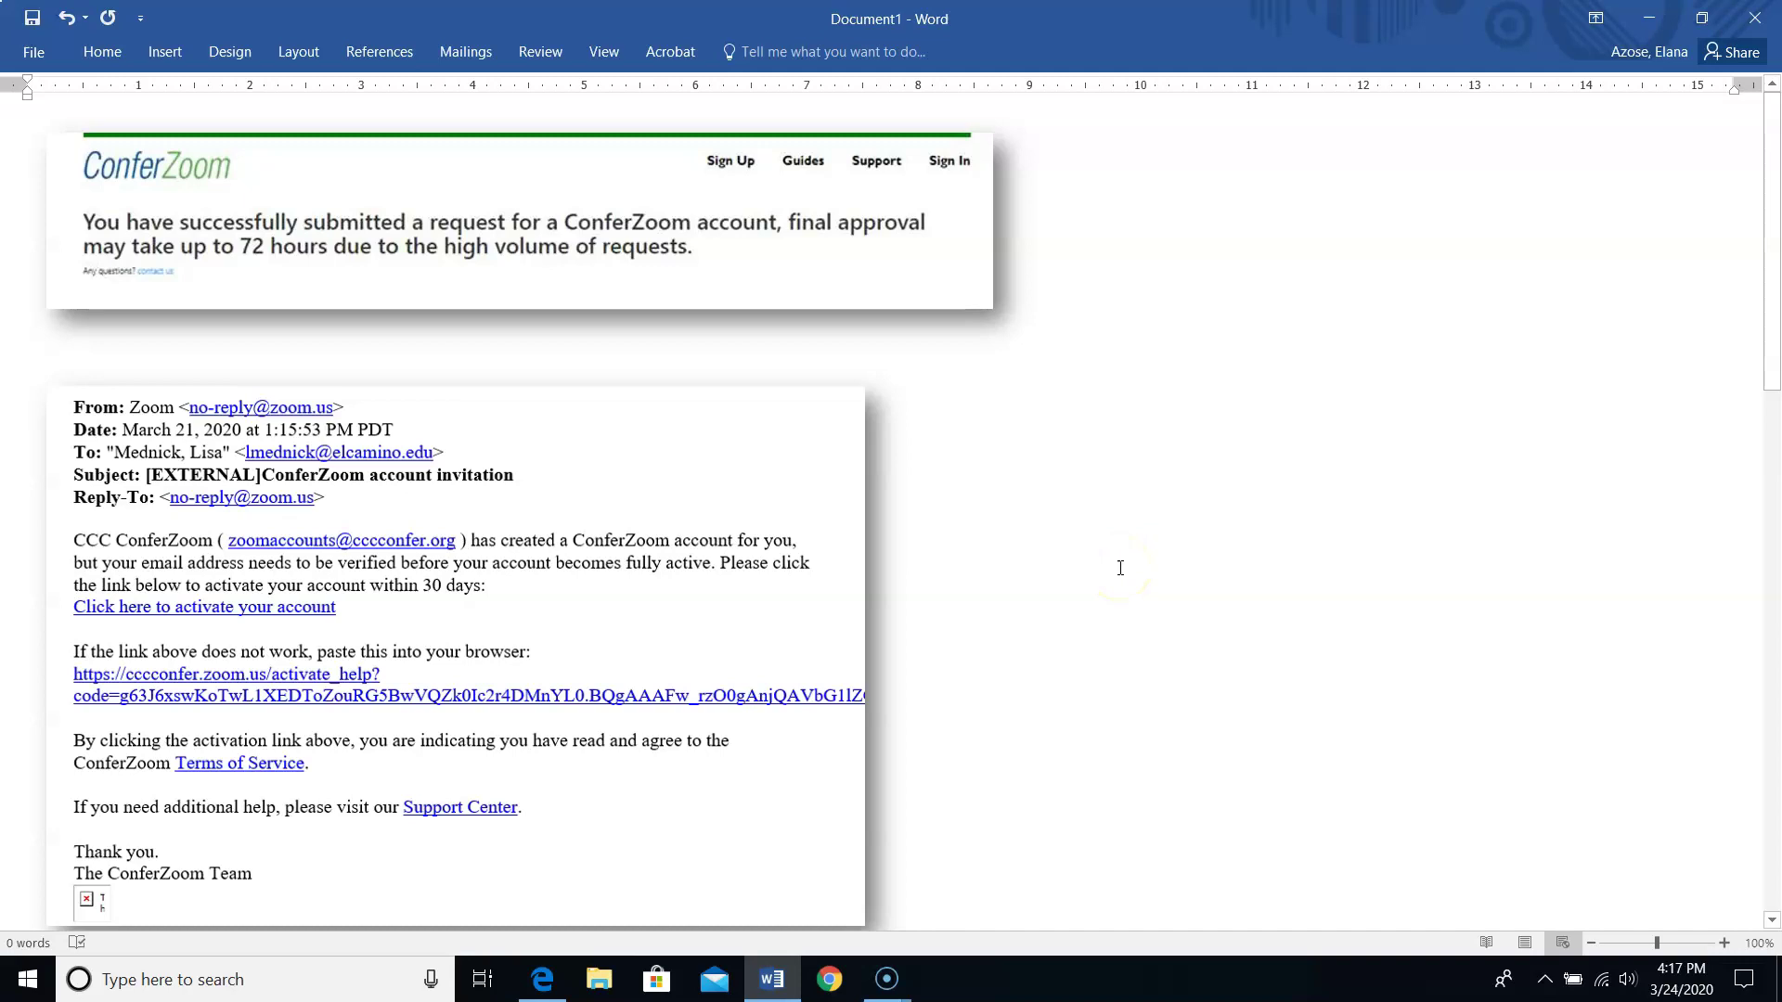
pyautogui.scroll(-2, 1119, 568)
pyautogui.scroll(-3, 1120, 569)
pyautogui.scroll(-4, 1119, 569)
pyautogui.scroll(-3, 1120, 569)
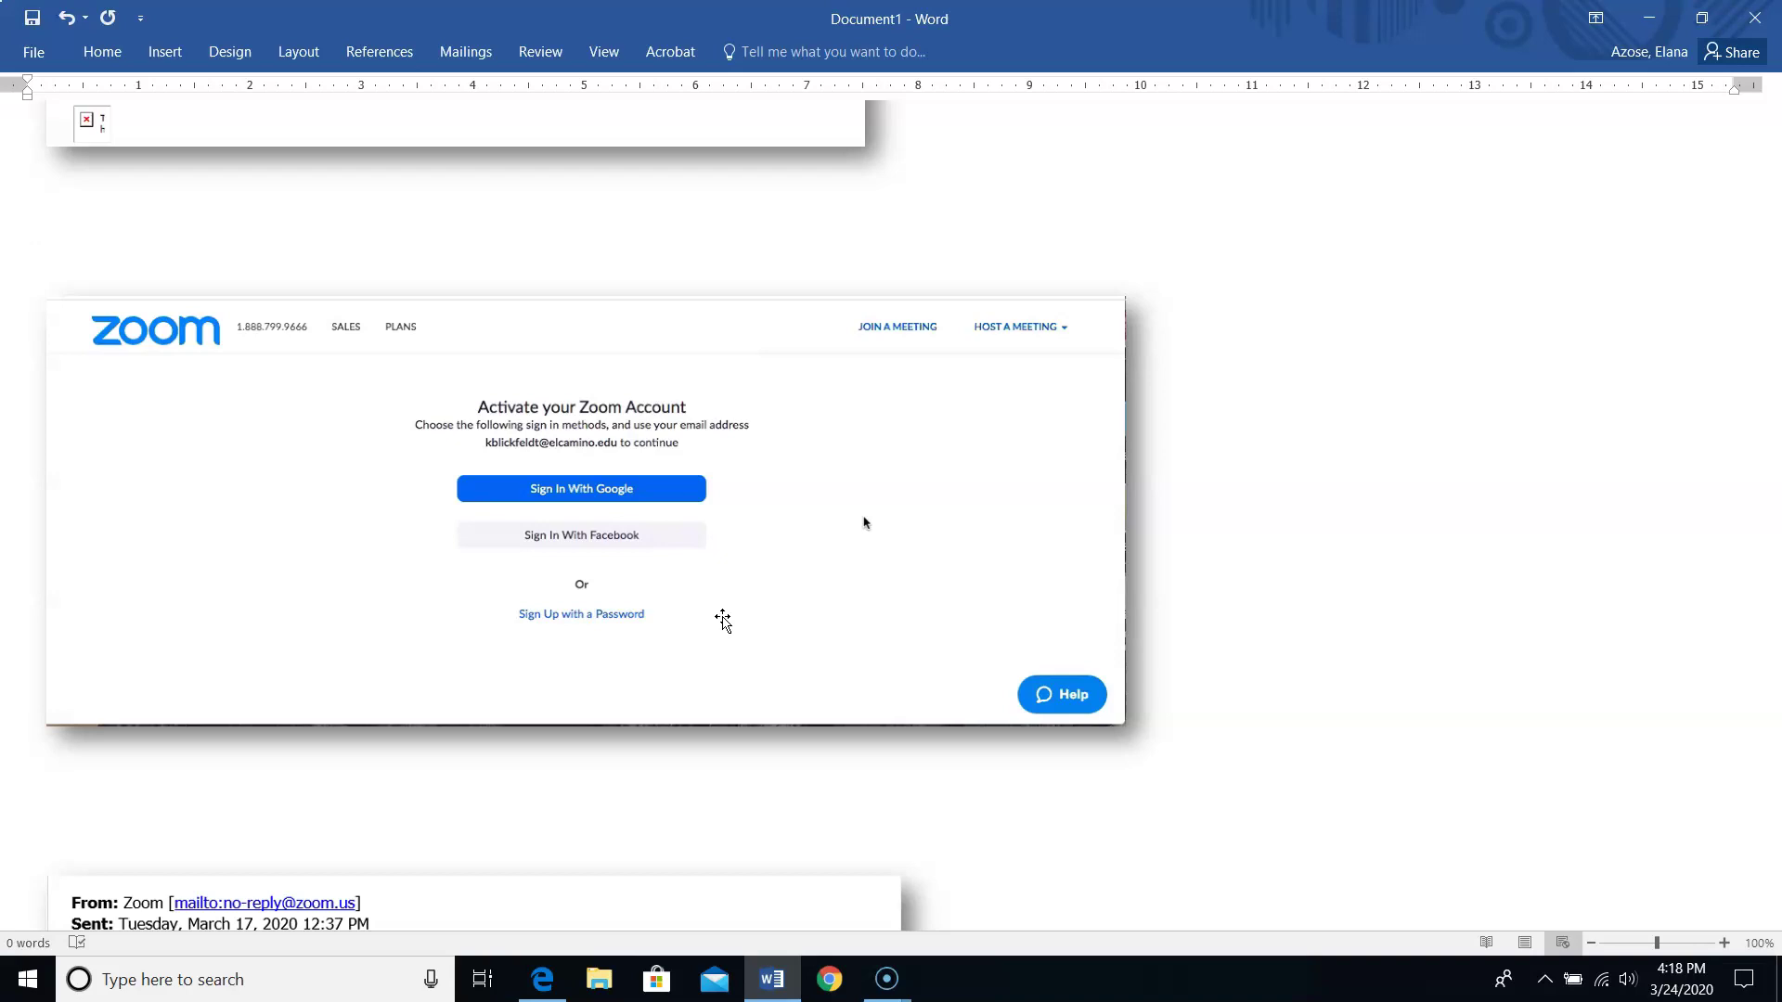
# Step: Scroll to the Activate your Zoom Account screenshot and click above the next email
pyautogui.click(734, 856)
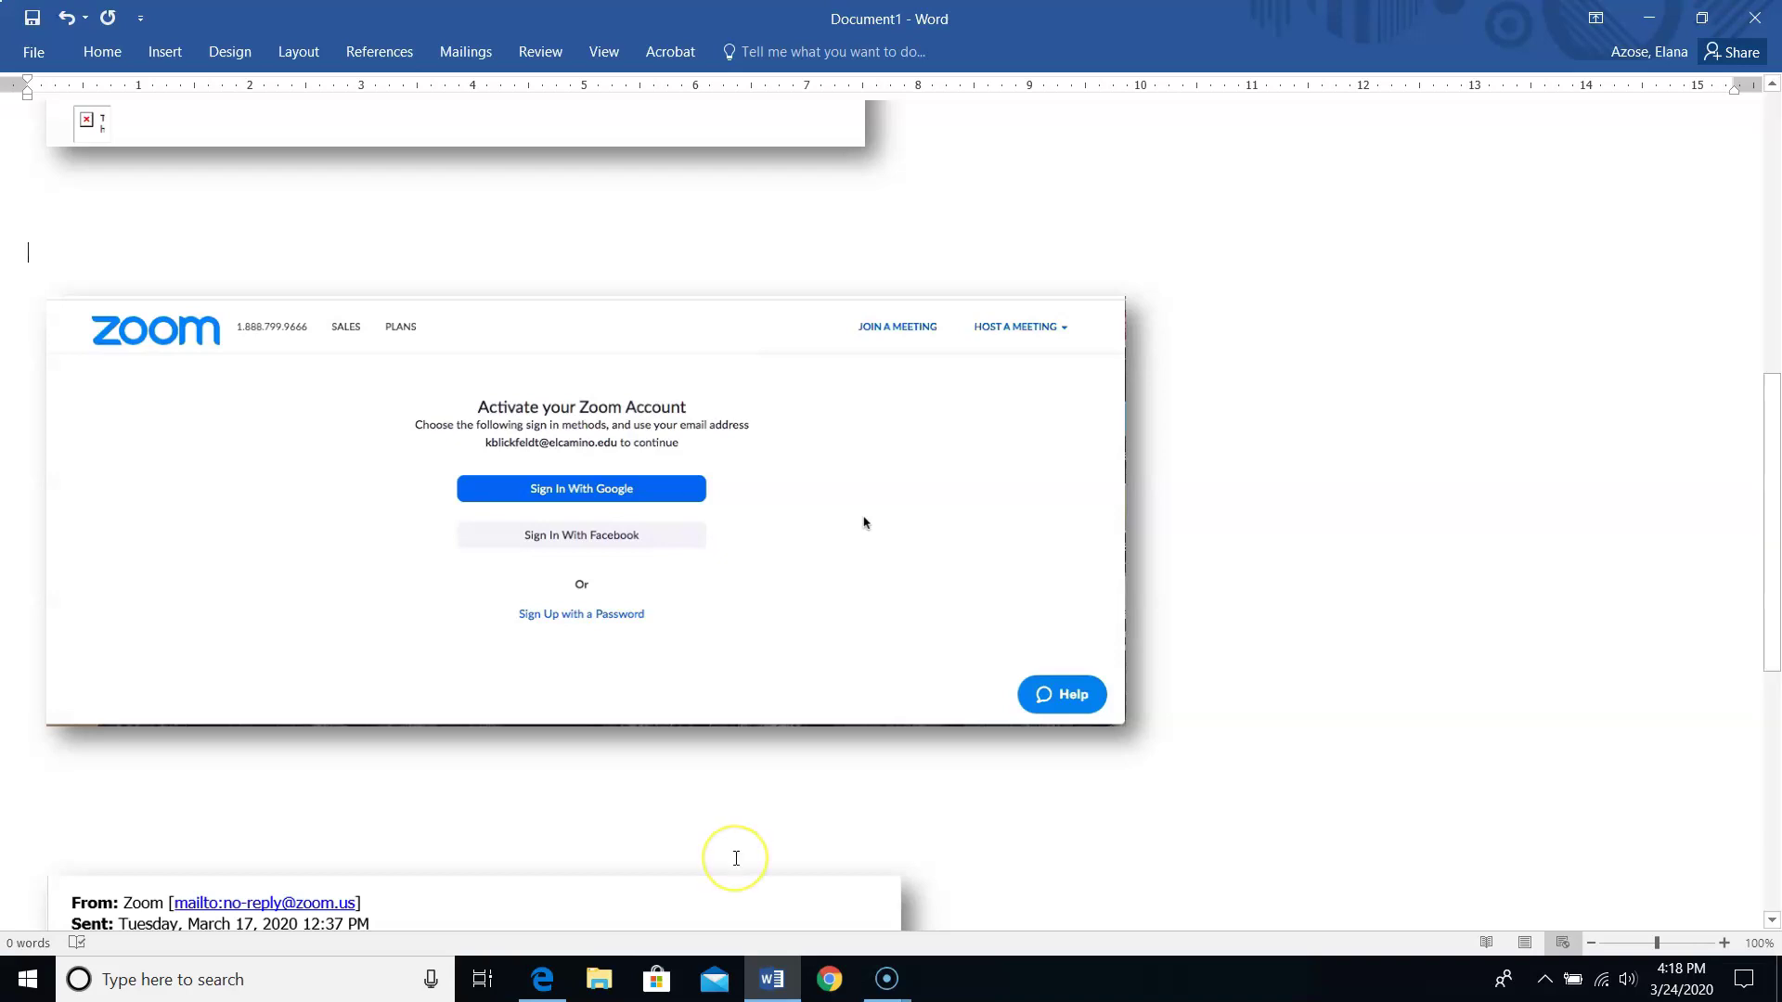
pyautogui.click(719, 855)
# Step: Go back to Edge and show the ConferZoom home page tab
pyautogui.click(542, 980)
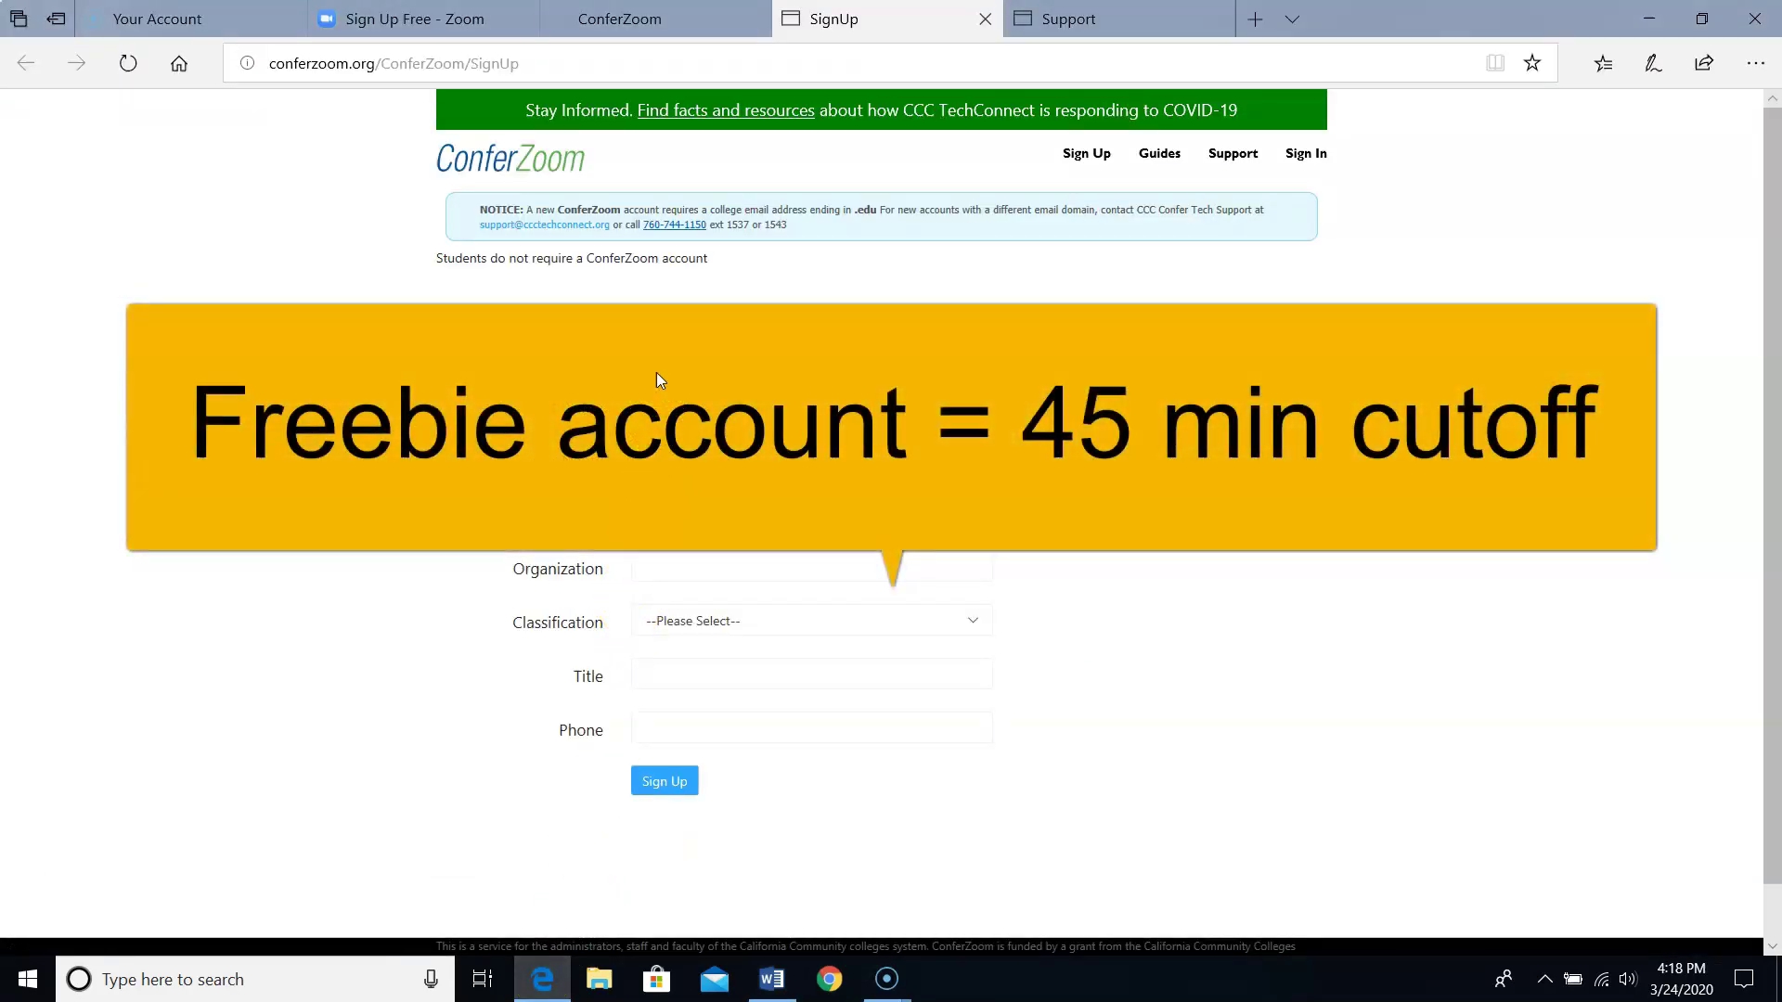
pyautogui.click(630, 33)
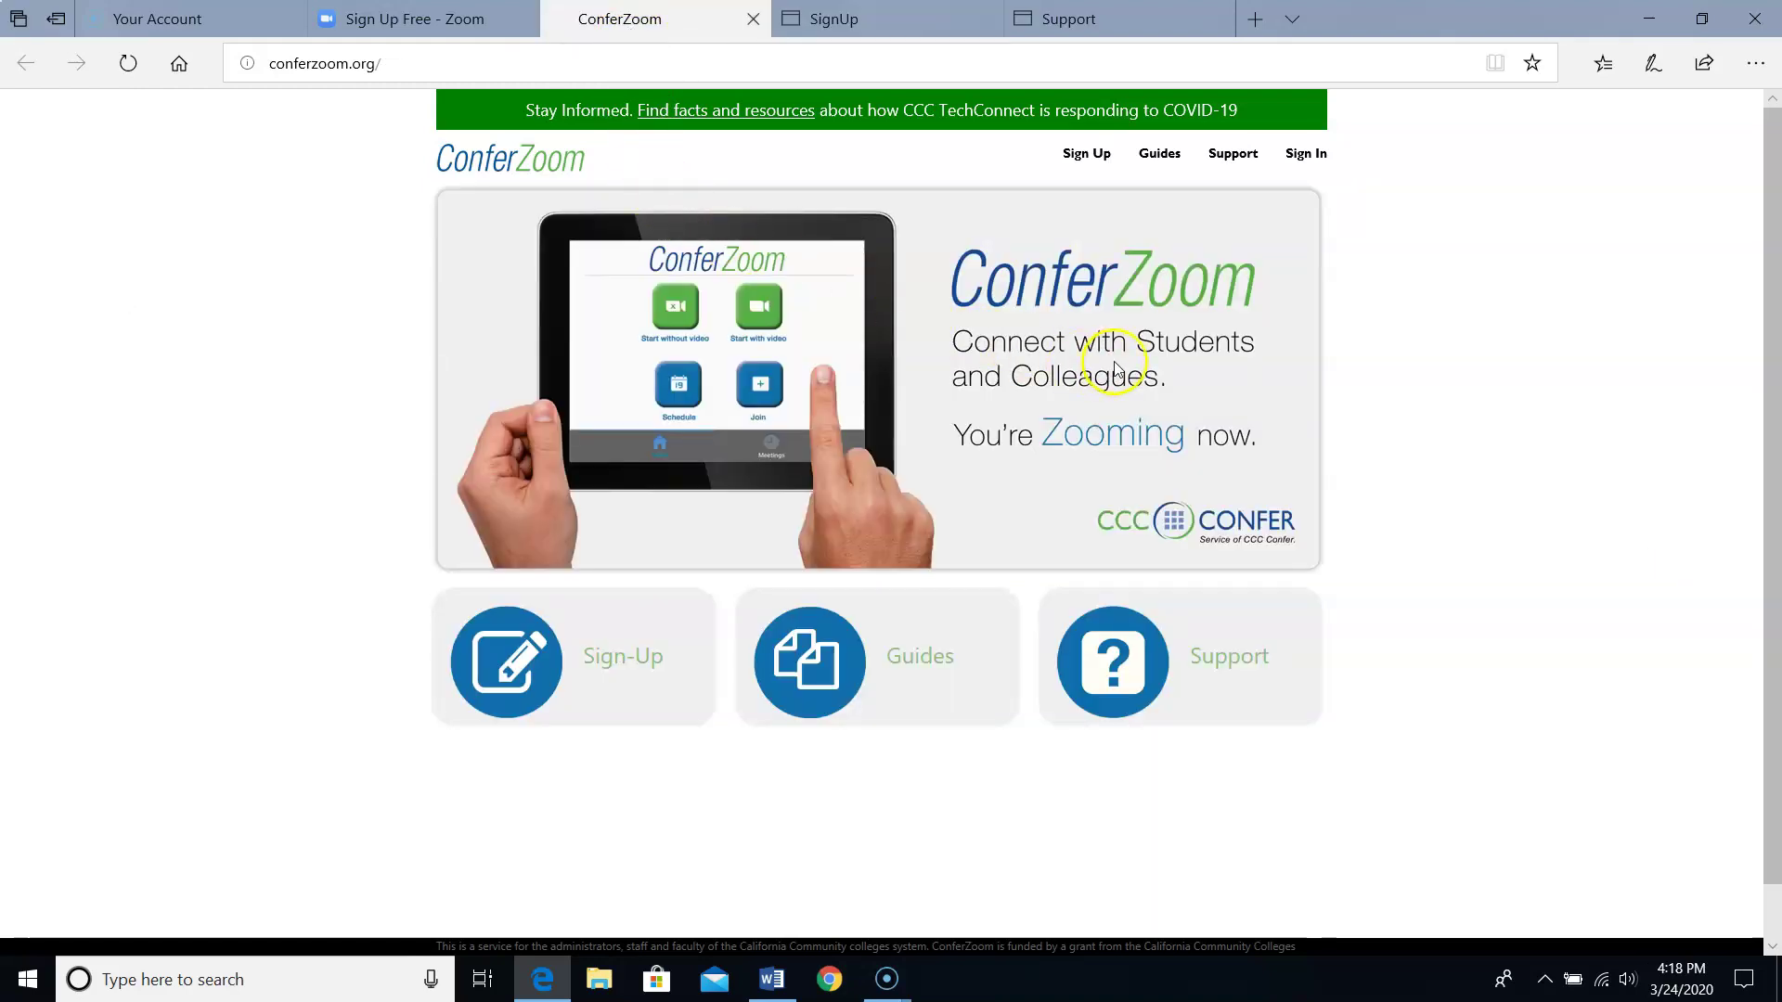
pyautogui.click(1231, 160)
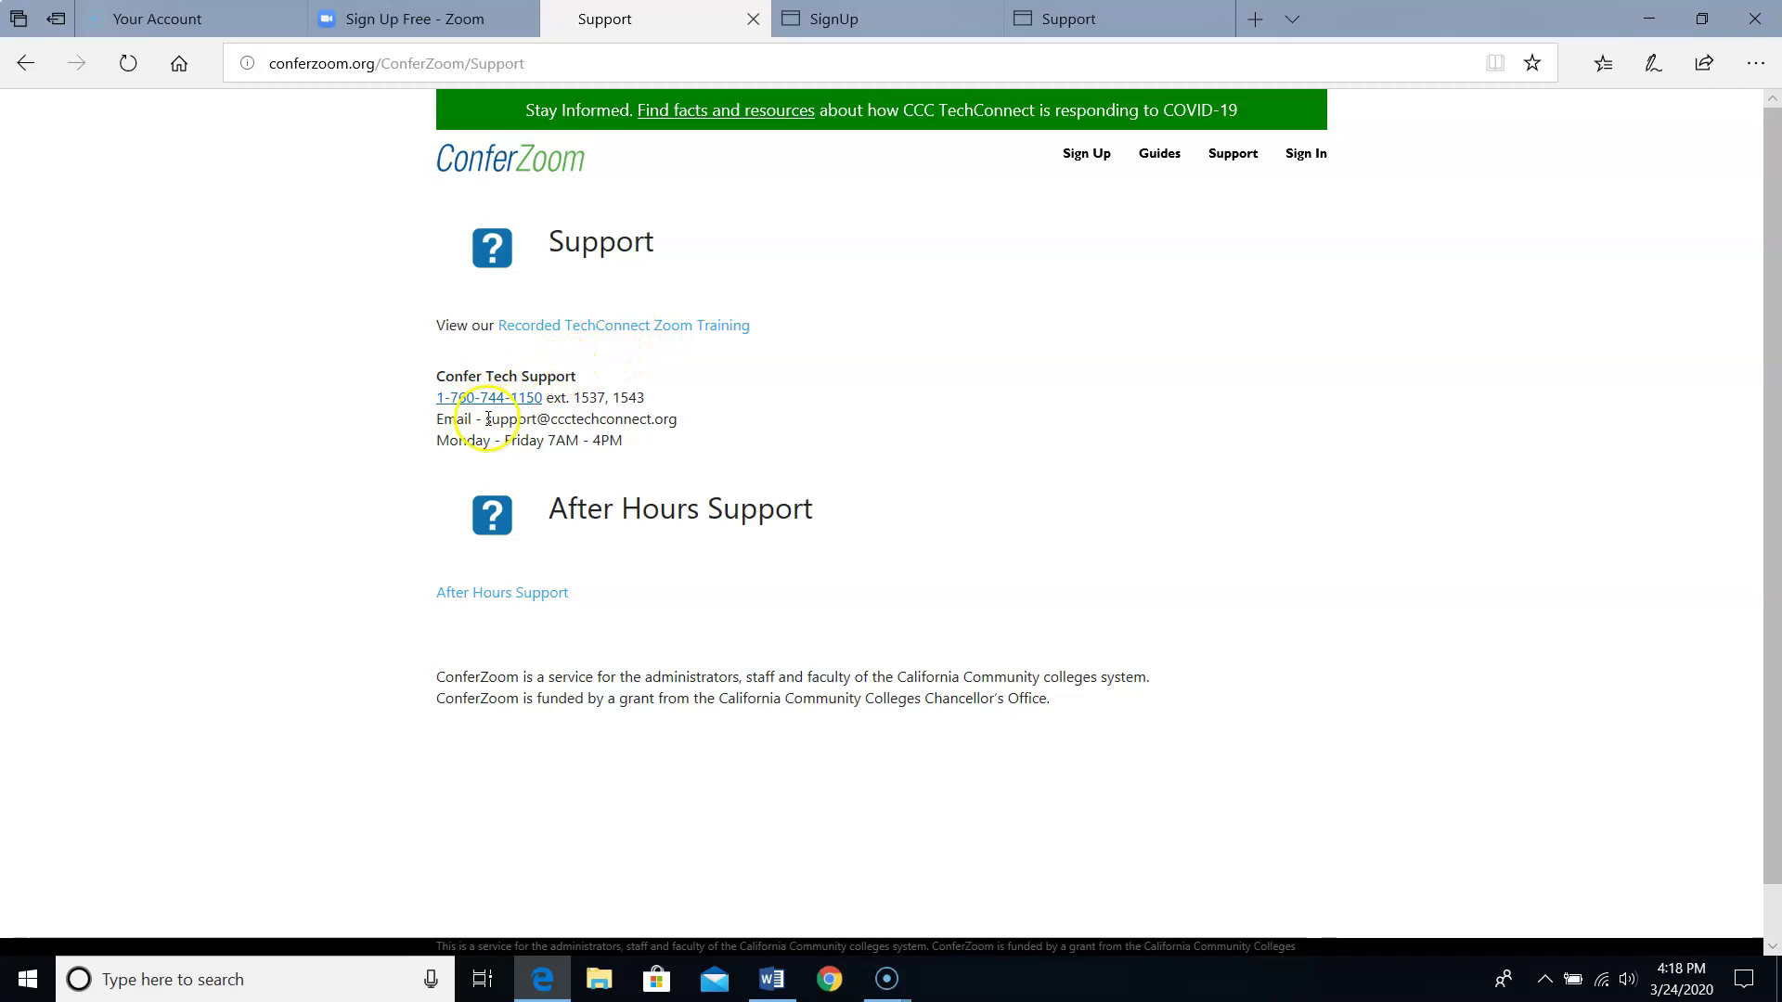
pyautogui.moveTo(485, 418); pyautogui.dragTo(719, 427)
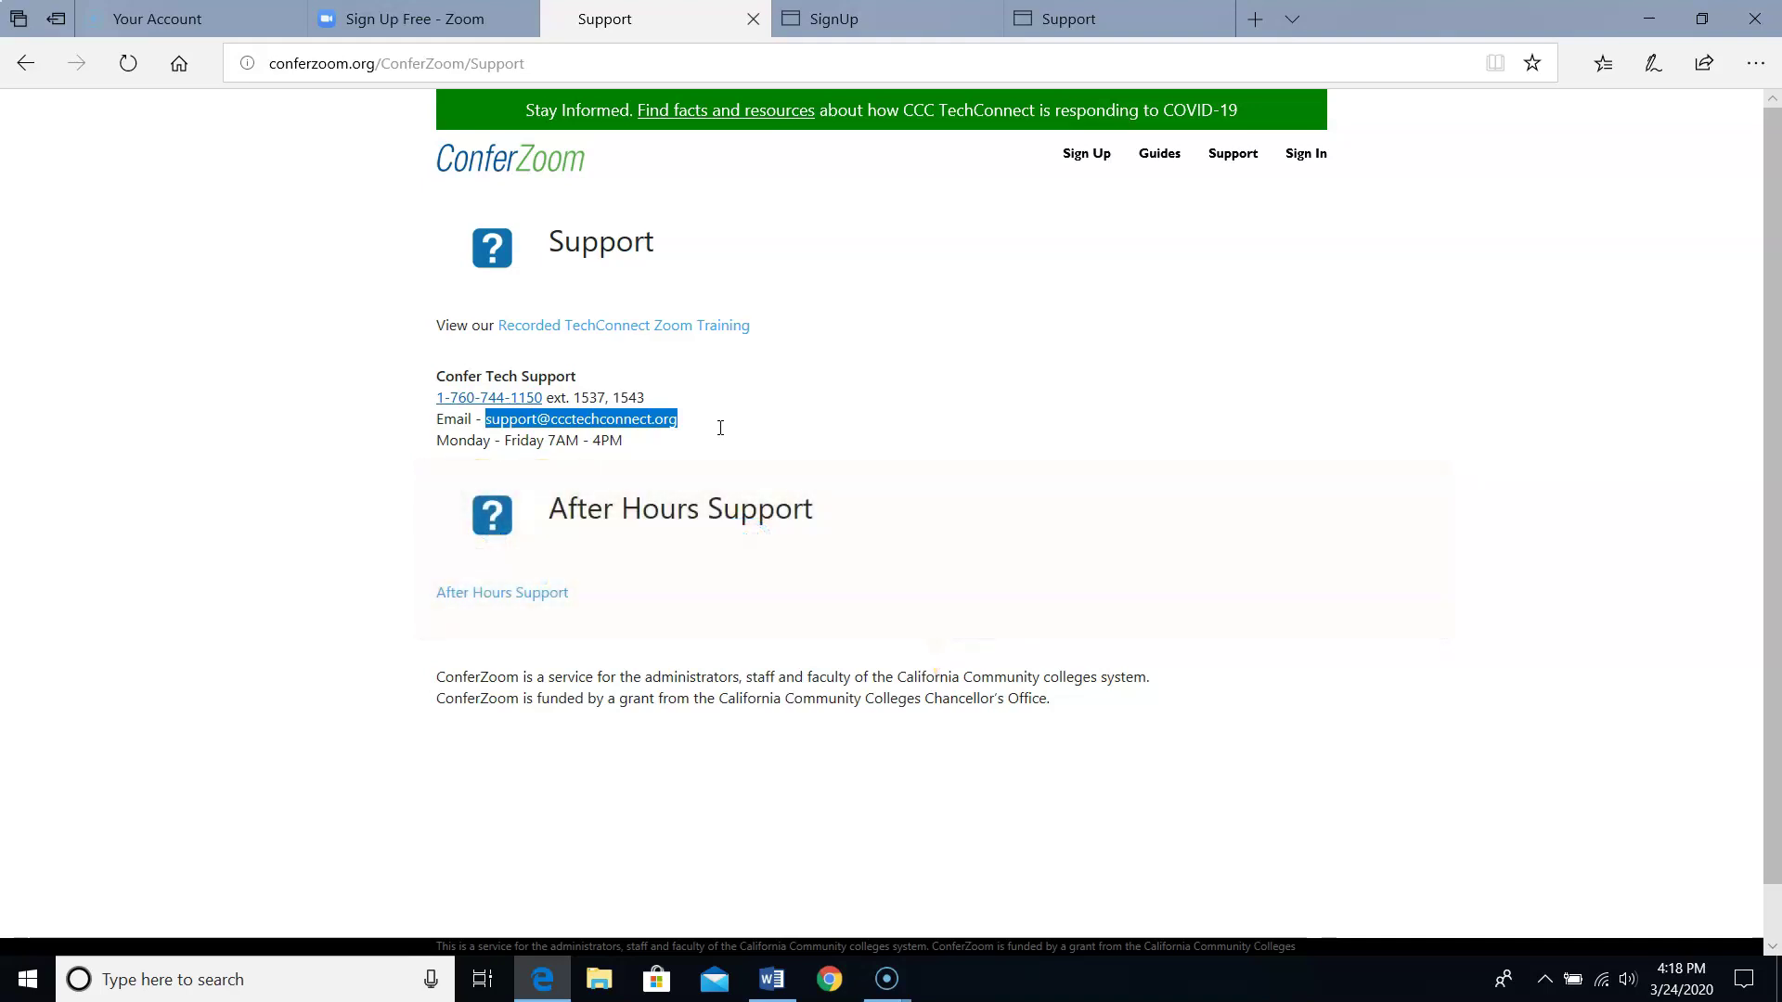
pyautogui.click(732, 408)
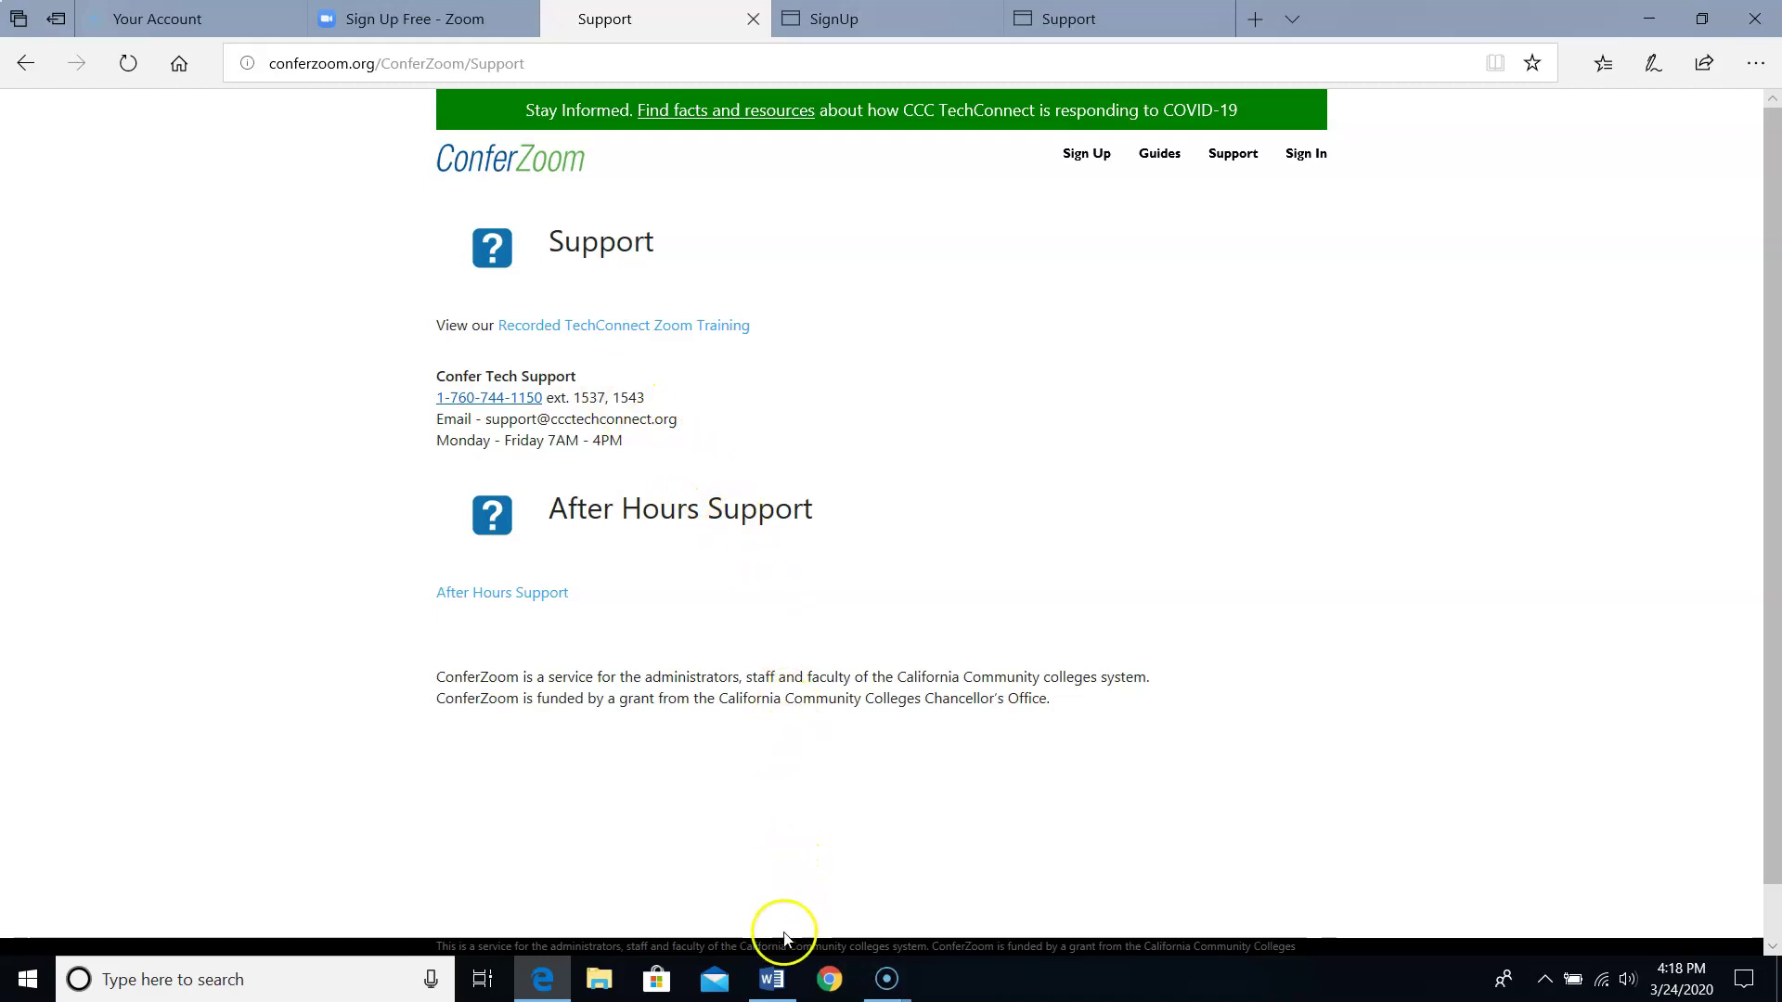
# Step: Return to Word and scroll through the ConferZoom account invitation email to its closing
pyautogui.click(776, 982)
pyautogui.scroll(-2, 790, 775)
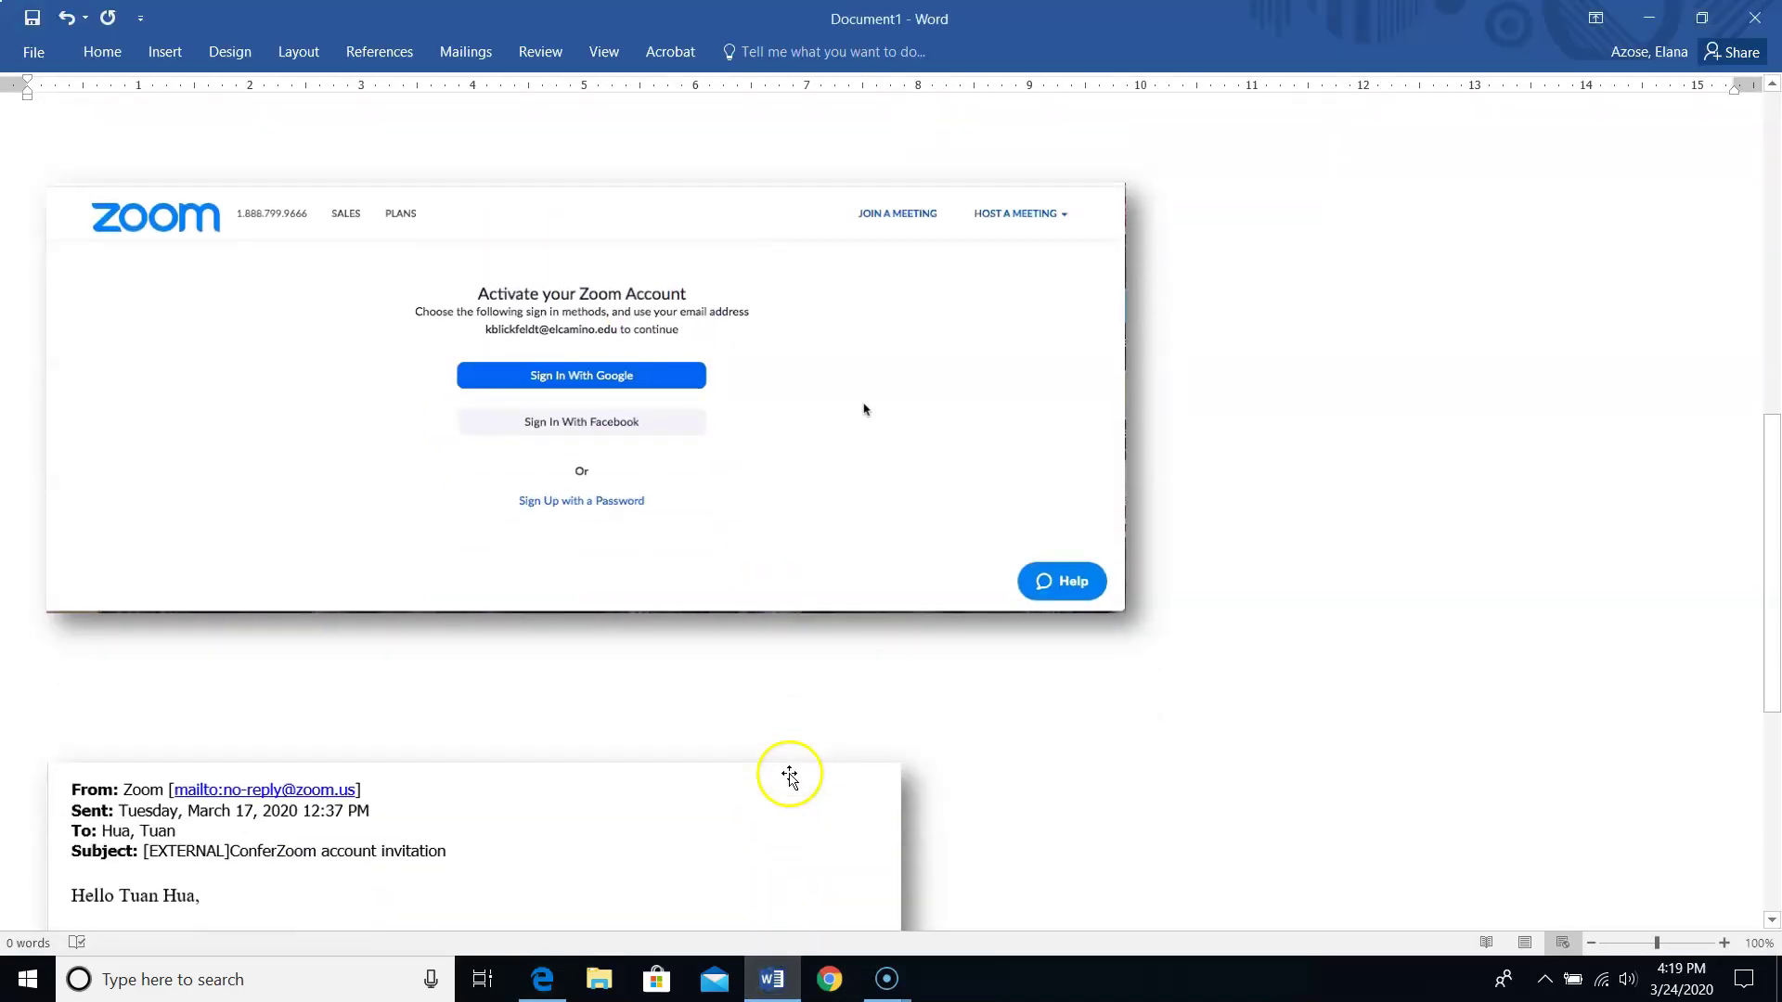
pyautogui.scroll(-3, 789, 777)
pyautogui.scroll(-2, 789, 776)
pyautogui.scroll(-3, 790, 775)
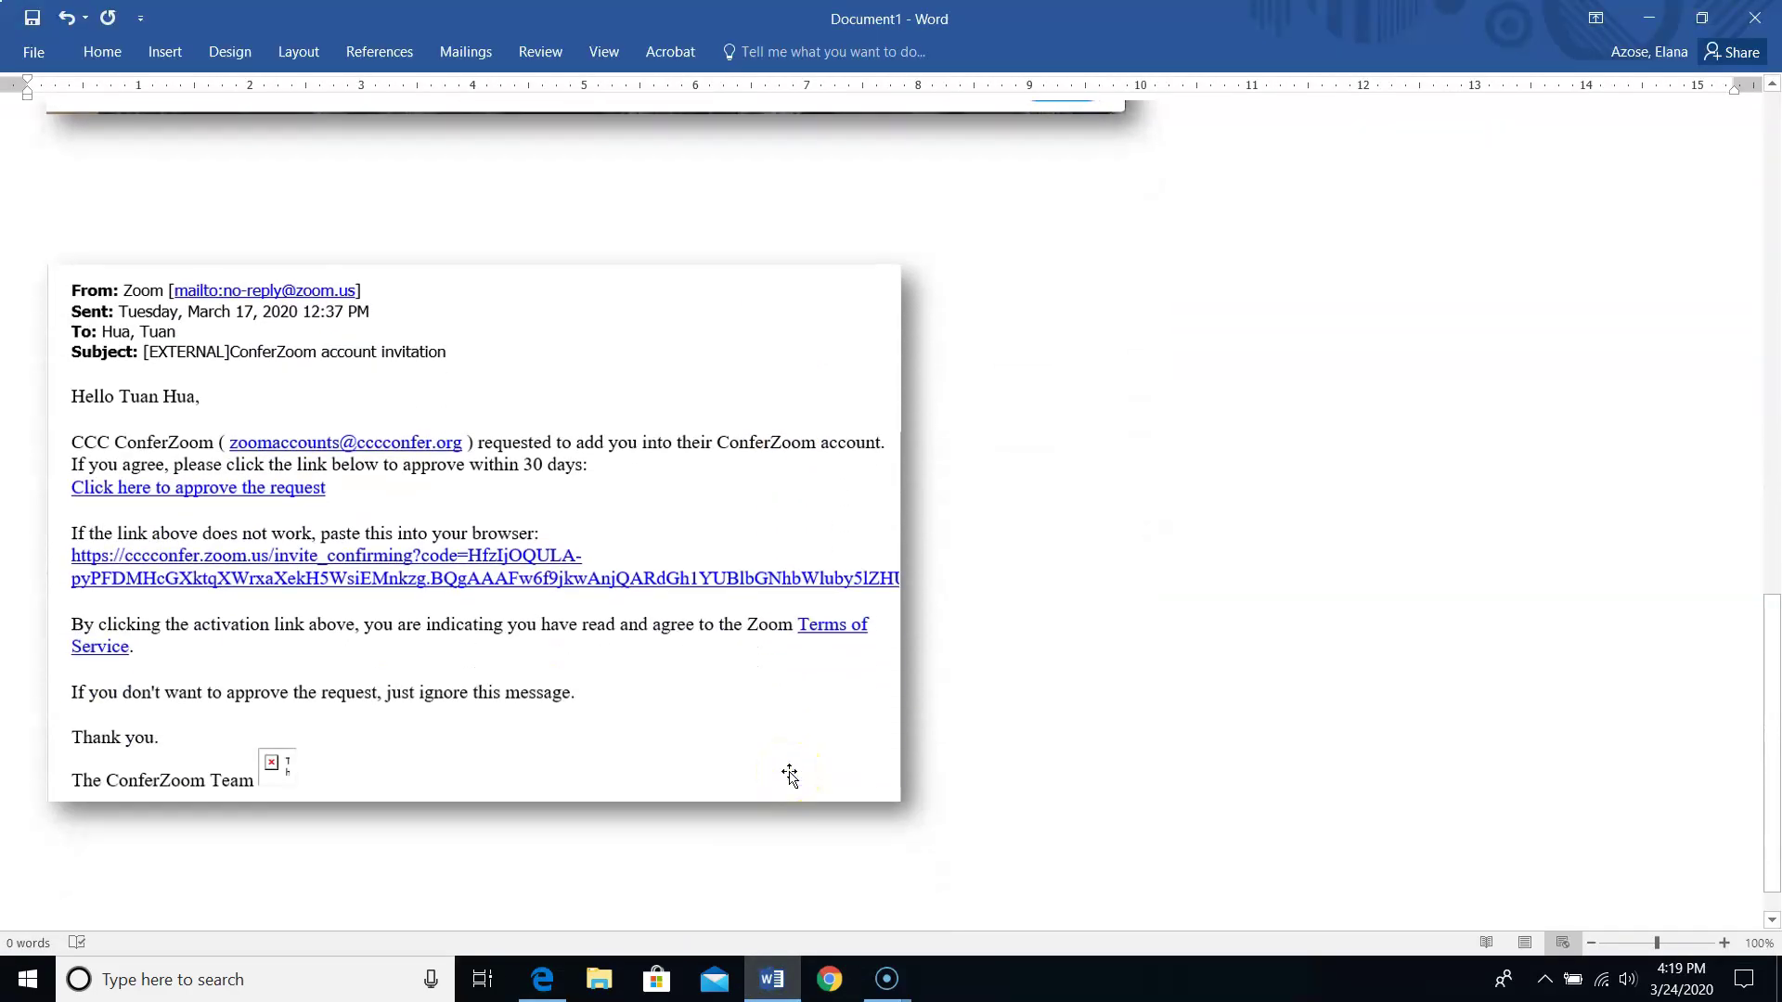
pyautogui.click(815, 726)
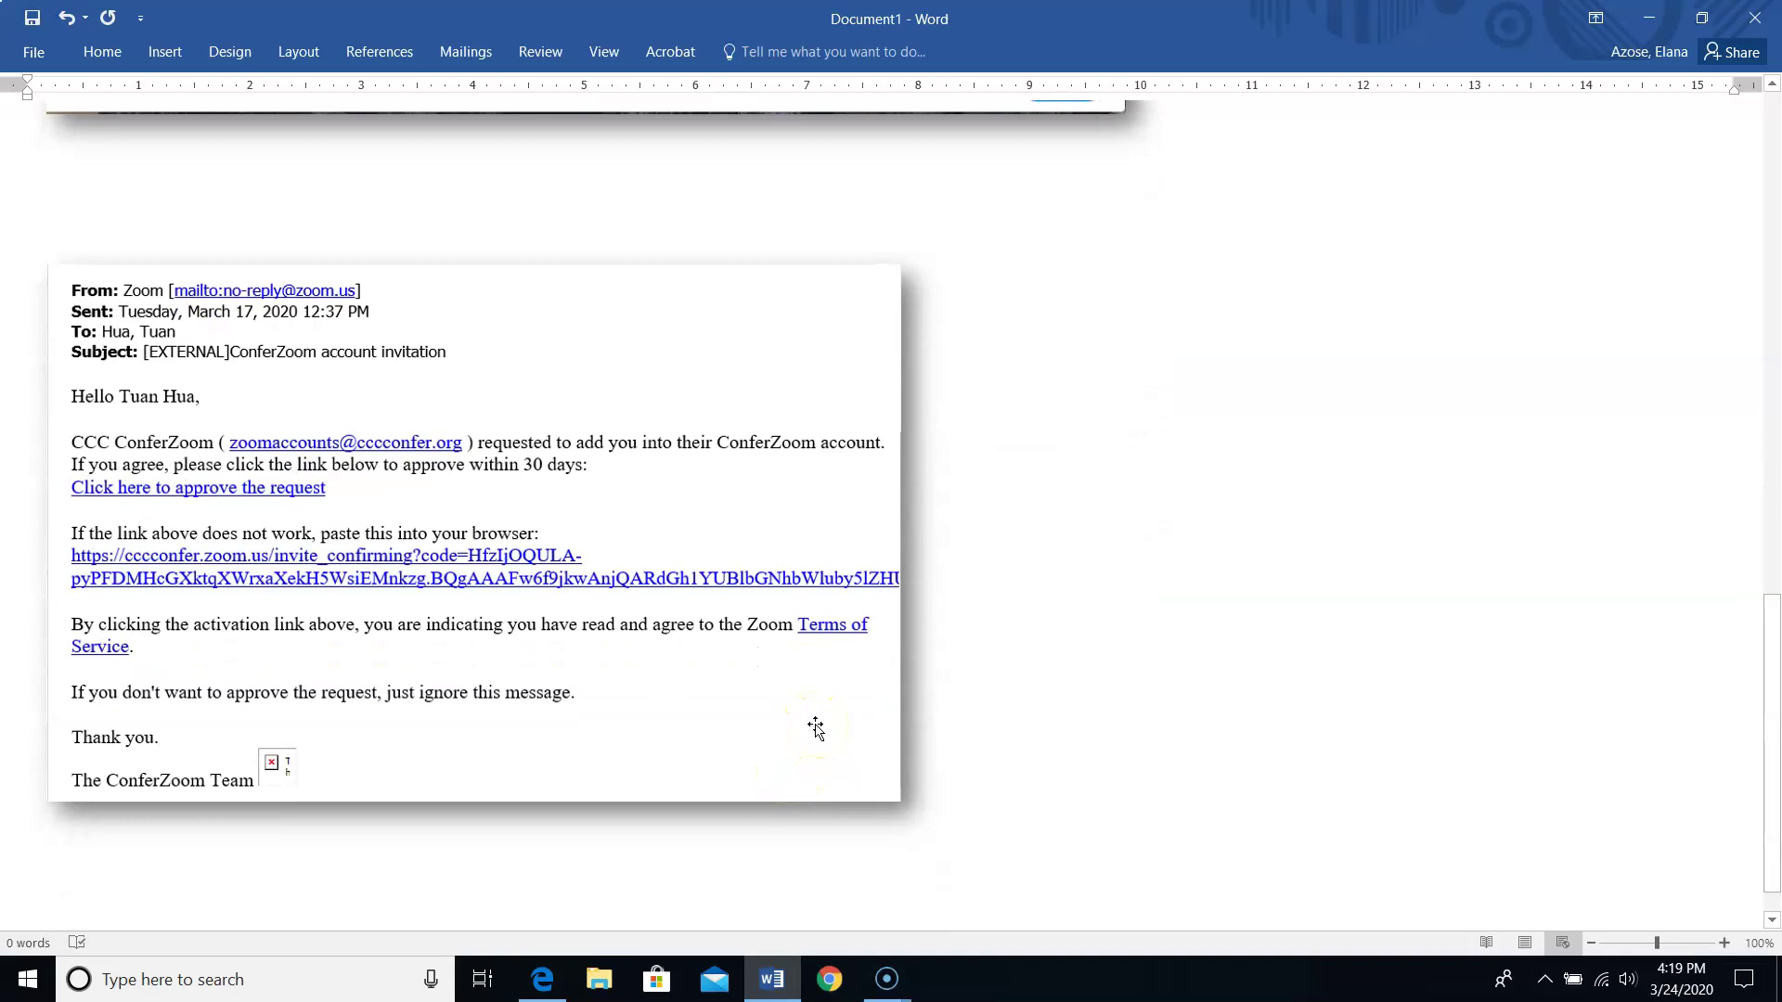